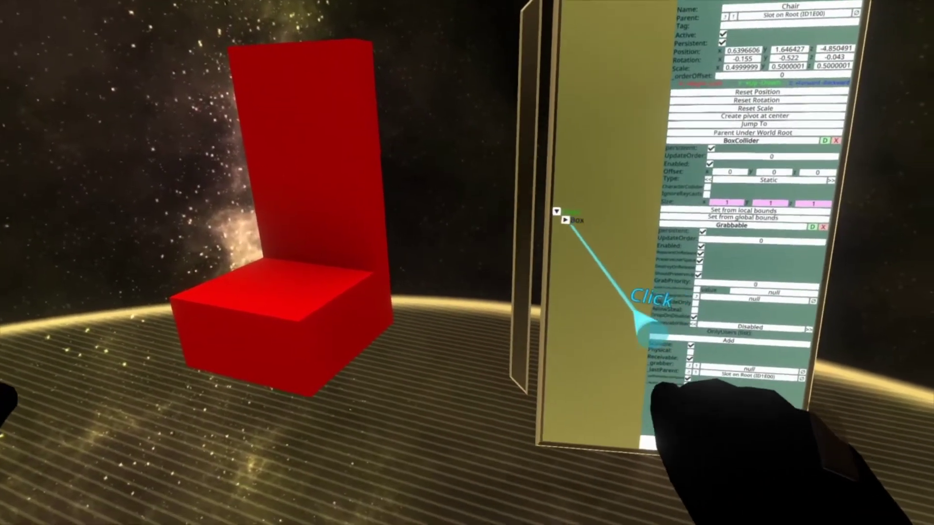
Examine the two Box slots that form the chair's seat and backrest.
left_click(571, 222)
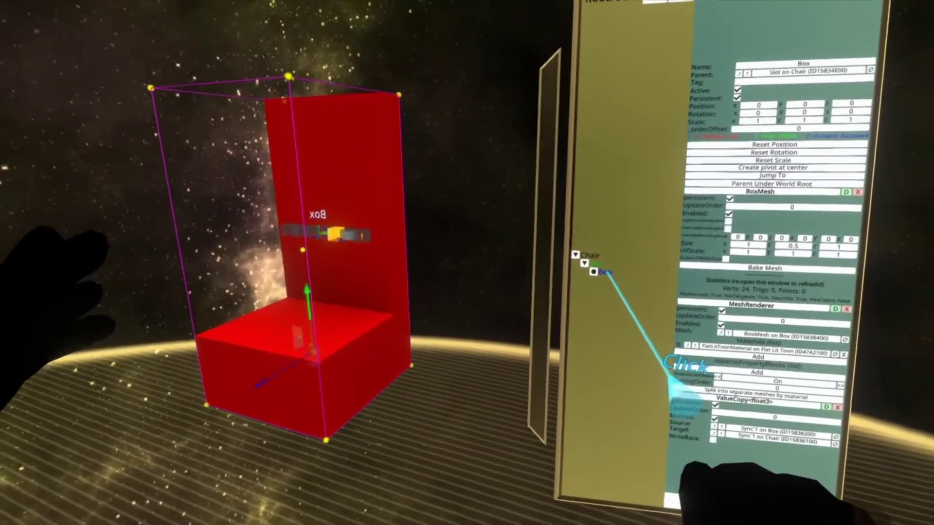
left_click(657, 266)
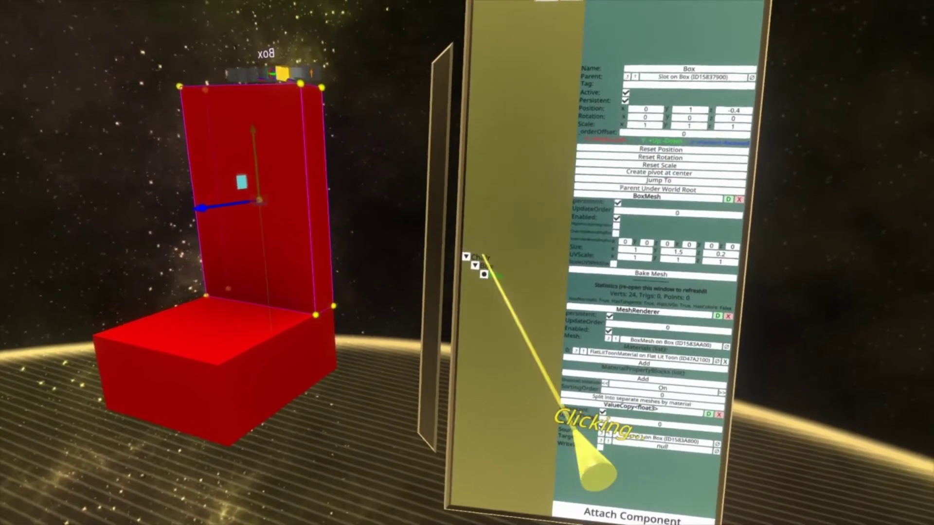
Attach AvatarAnchor, AvatarAnchorLocomotionRelease and AvatarAnchorTouchTrigger components to the Chair slot and link the trigger to the chair's AvatarAnchor.
left_click(484, 248)
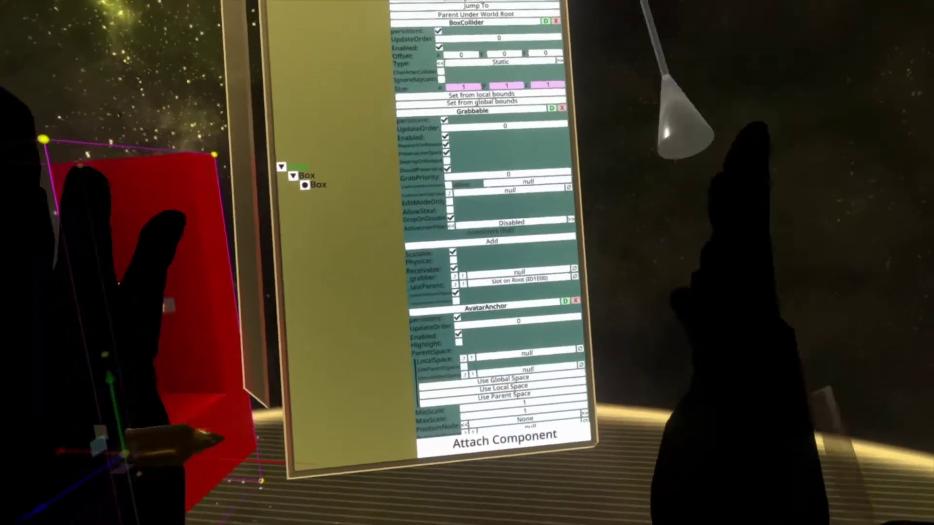
left_click(451, 306)
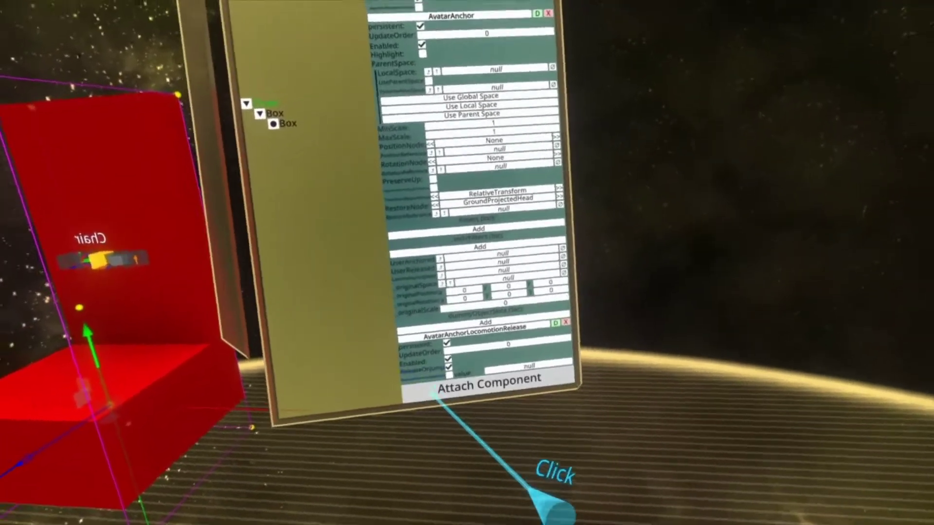
left_click(516, 428)
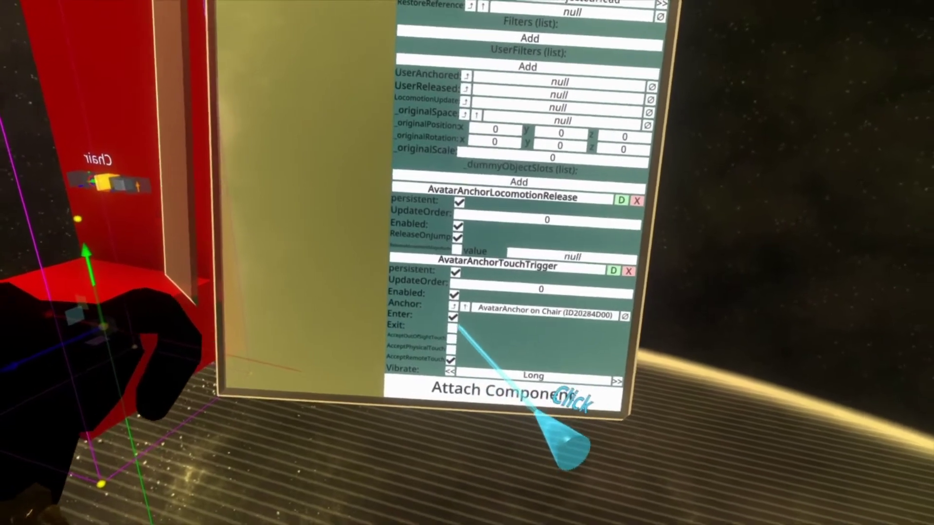
left_click(448, 323)
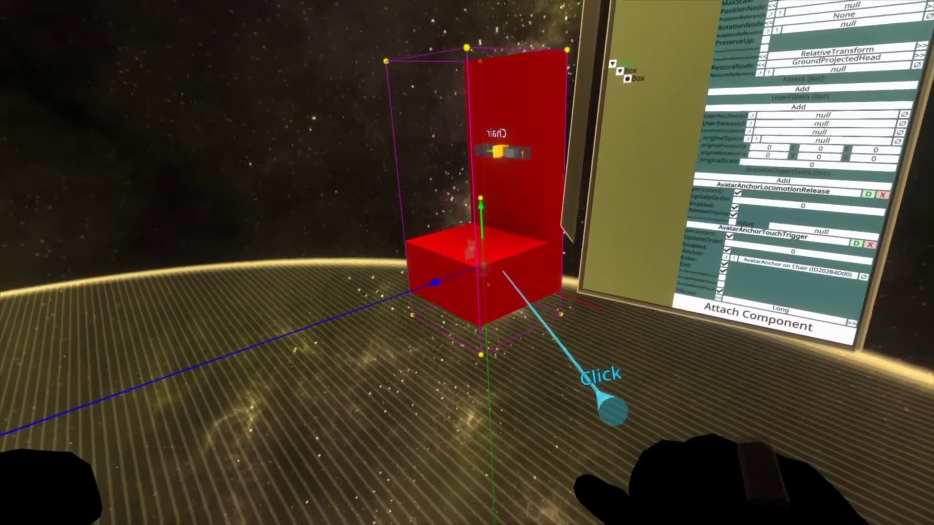
Test sitting on the chair and set the AvatarAnchor's position and rotation nodes to Hips, with the Chair slot as both references.
left_click(503, 270)
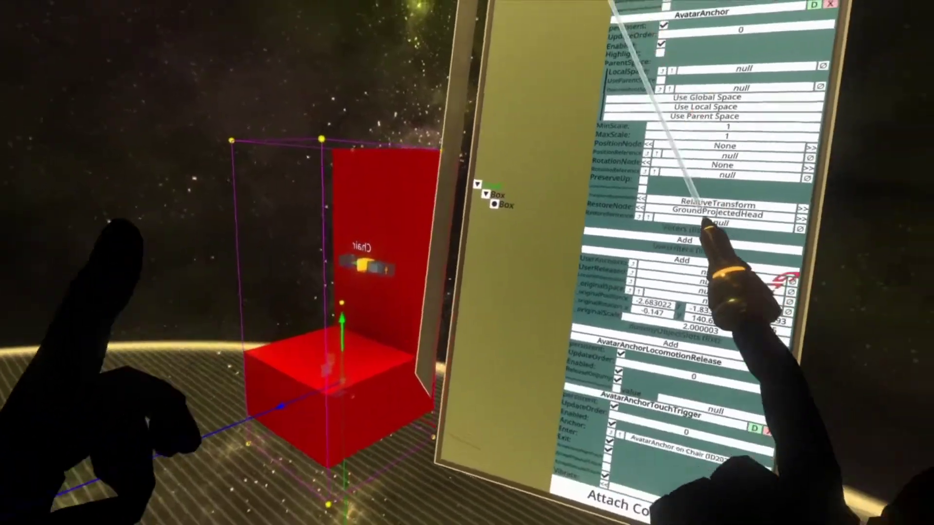
left_click(397, 198)
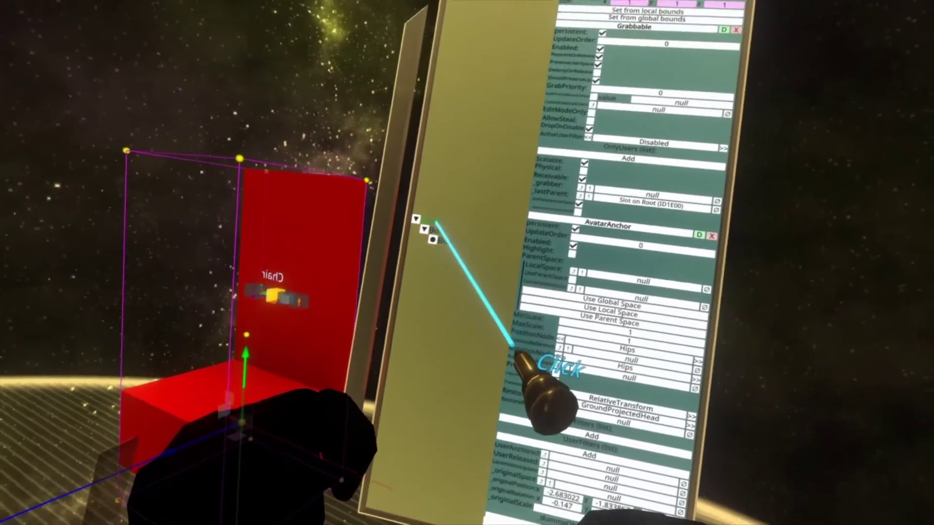
left_click_drag(434, 223, 520, 250)
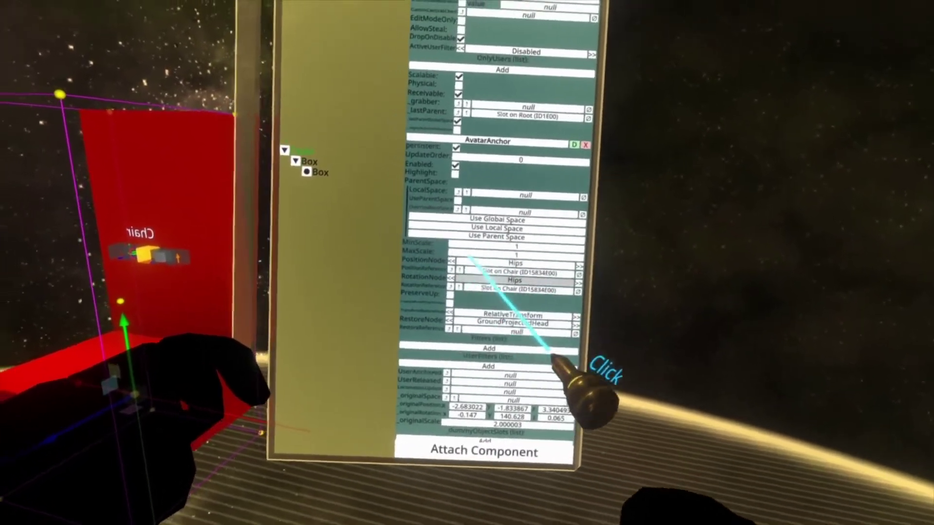
left_click(504, 321)
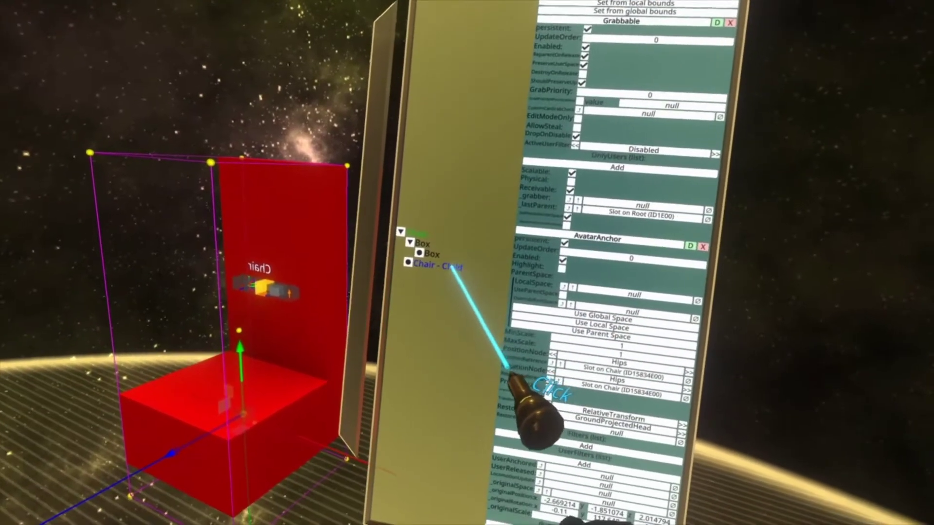
Create a child slot named Left Foot under Chair and attach an AvatarPoseBoxConstraint component to it.
left_click(359, 325)
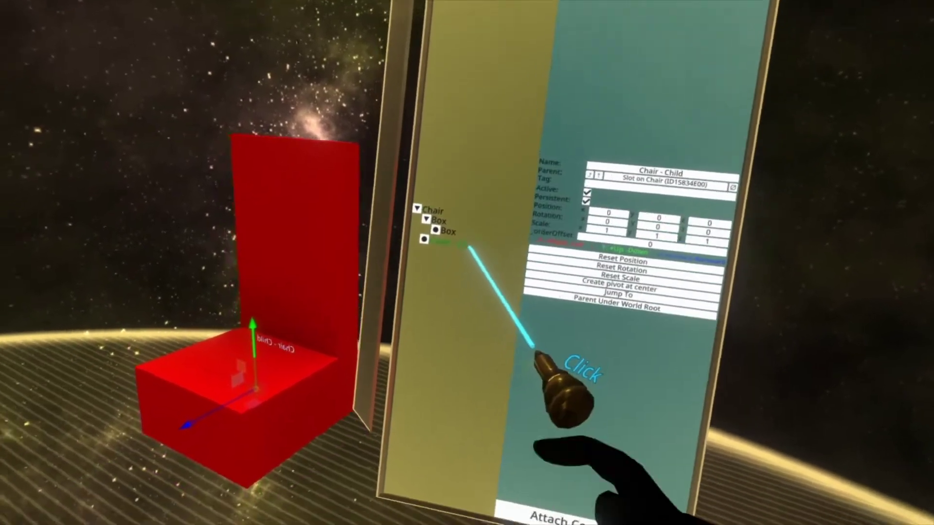
left_click(641, 174)
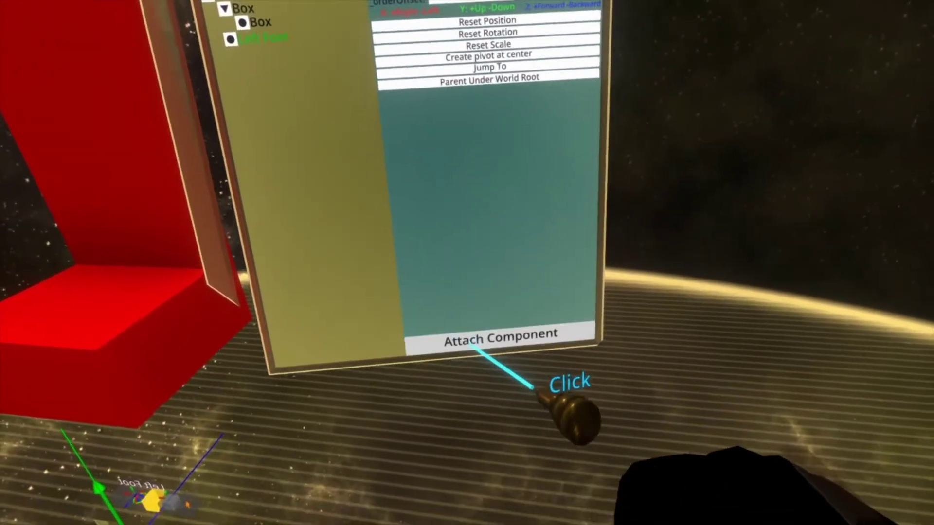
left_click(452, 379)
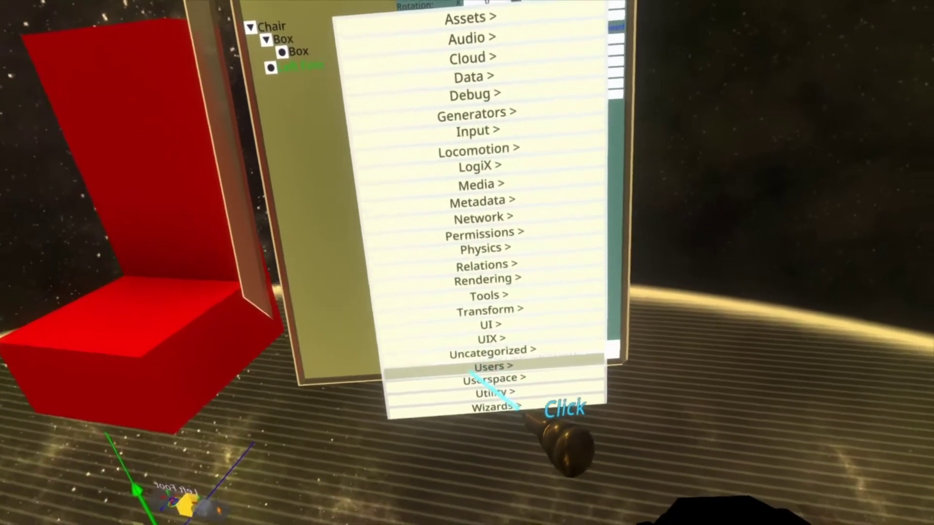
left_click(469, 390)
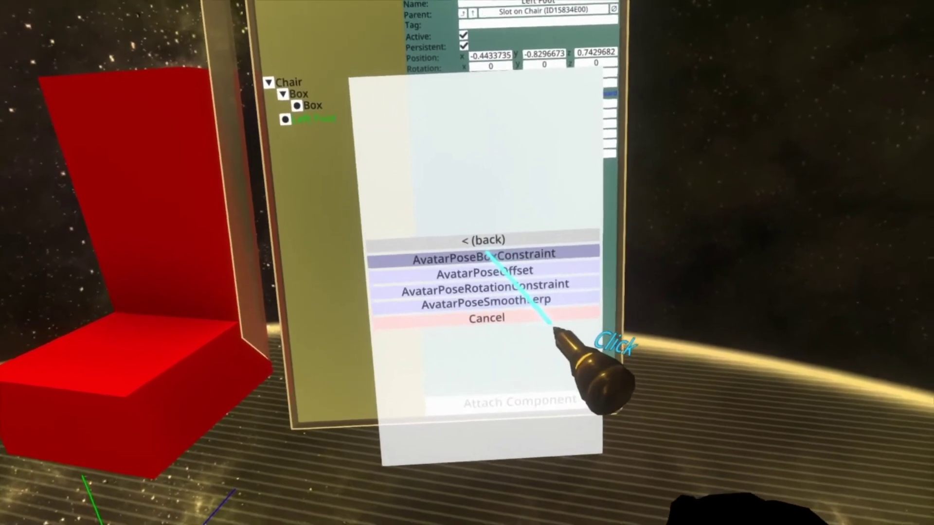
left_click(486, 256)
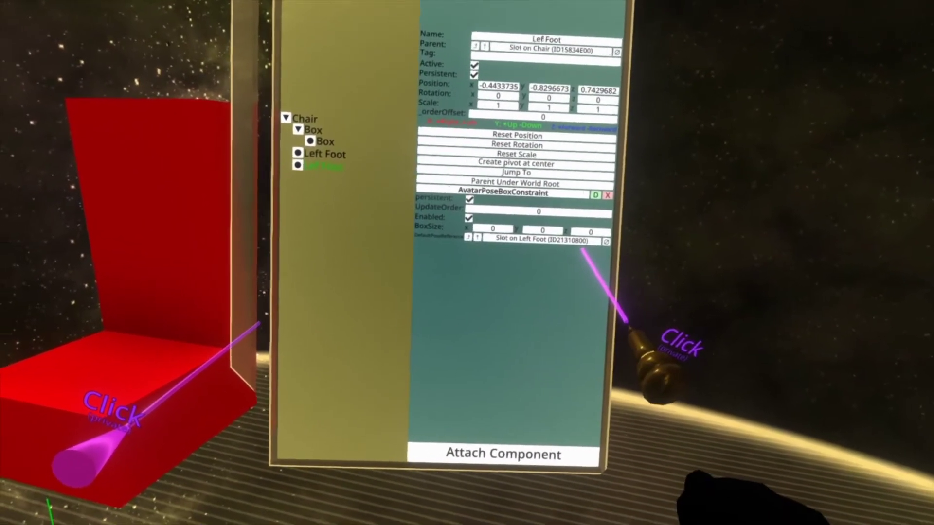
Rename the duplicated foot slot as Right Foot and place it on the chair's other side.
key("BackSpace")
key("BackSpace")
key("BackSpace")
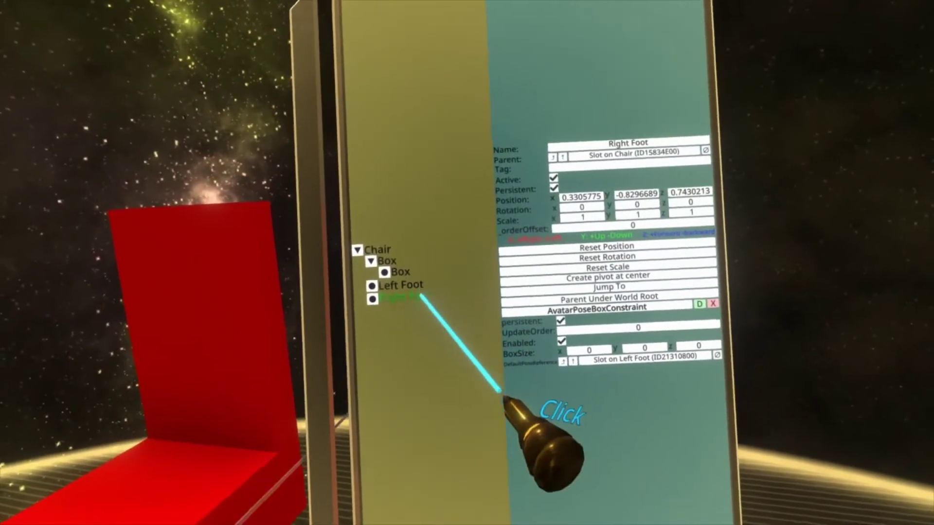
Add two required filter entries to the Chair's AvatarAnchor, one for the LeftFoot node and one for the RightFoot node.
left_click(399, 243)
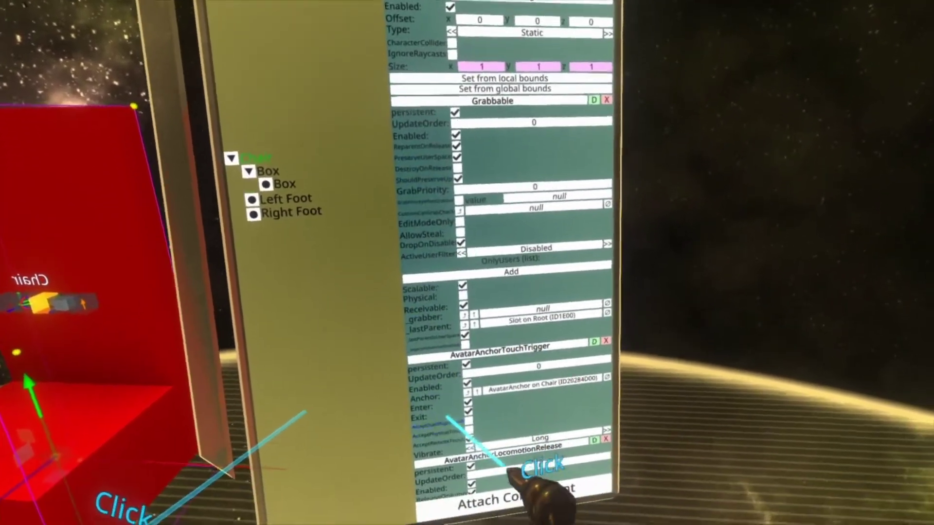
left_click_drag(506, 468, 365, 57)
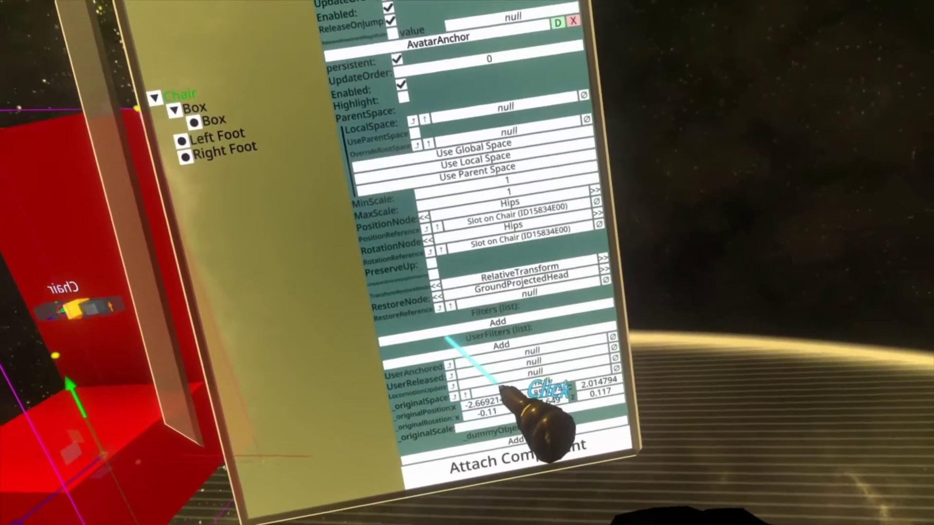
left_click(496, 322)
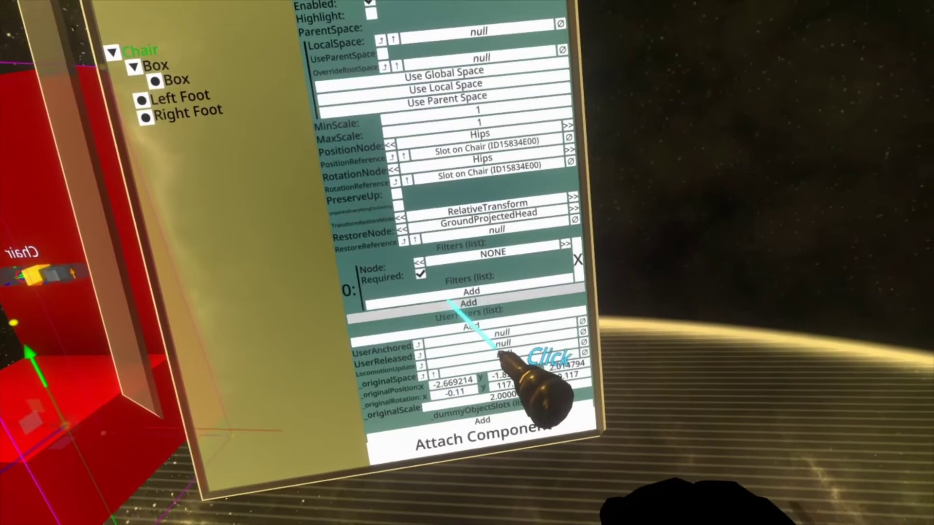
left_click(435, 301)
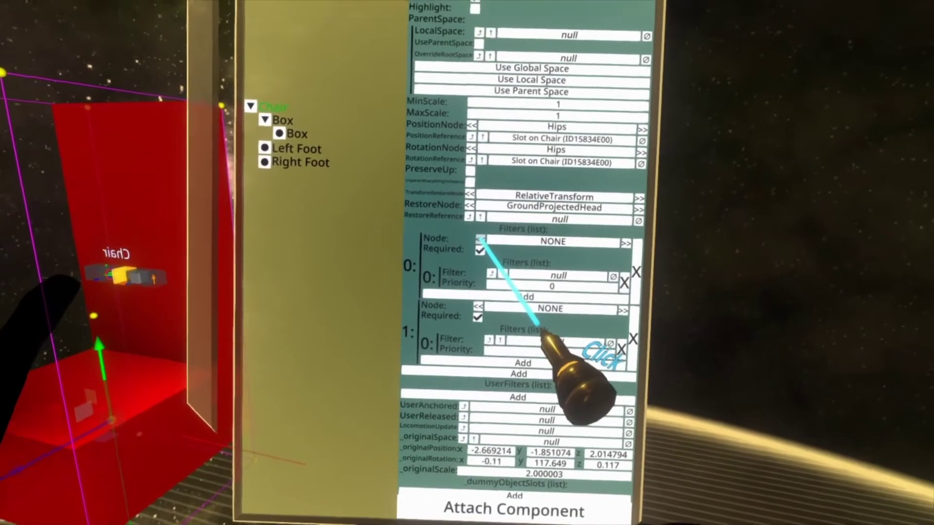
left_click(500, 247)
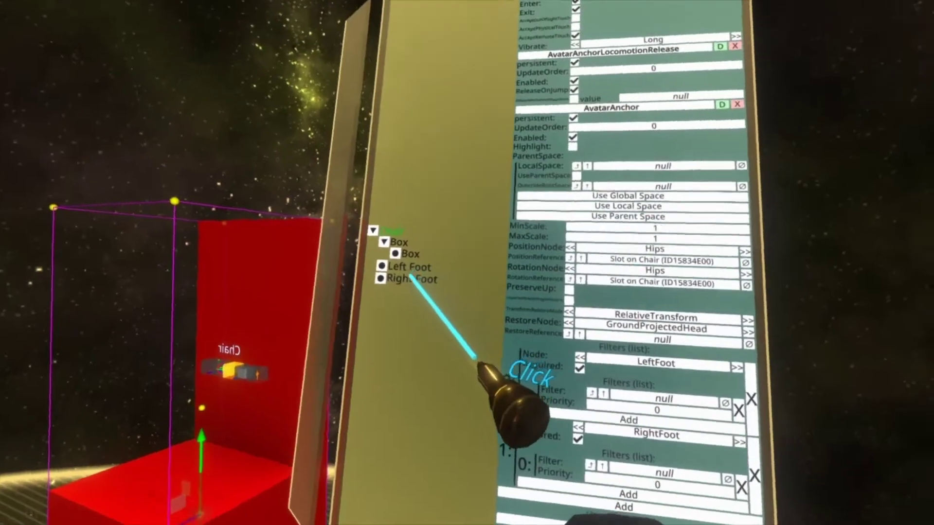
Assign the Left Foot and Right Foot slots' pose constraints to the matching AvatarAnchor filters.
left_click_drag(378, 256, 479, 341)
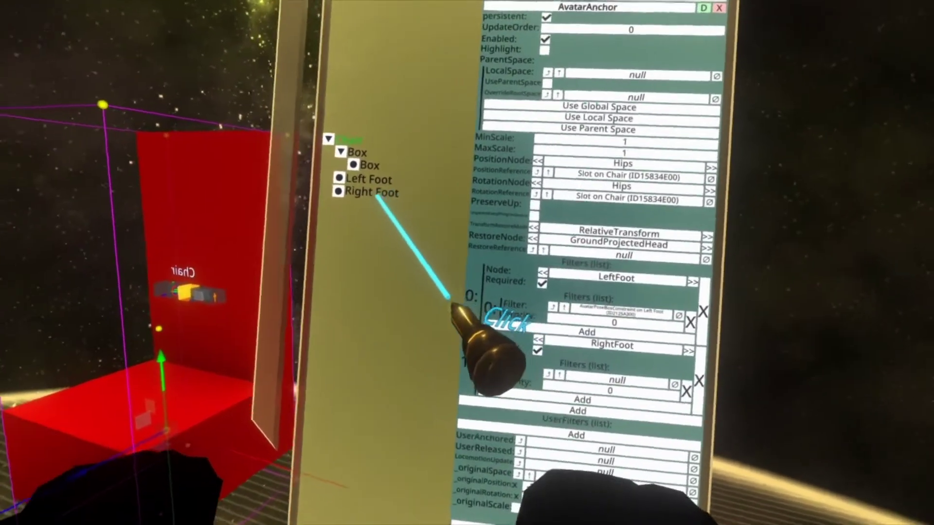
left_click_drag(363, 180, 538, 298)
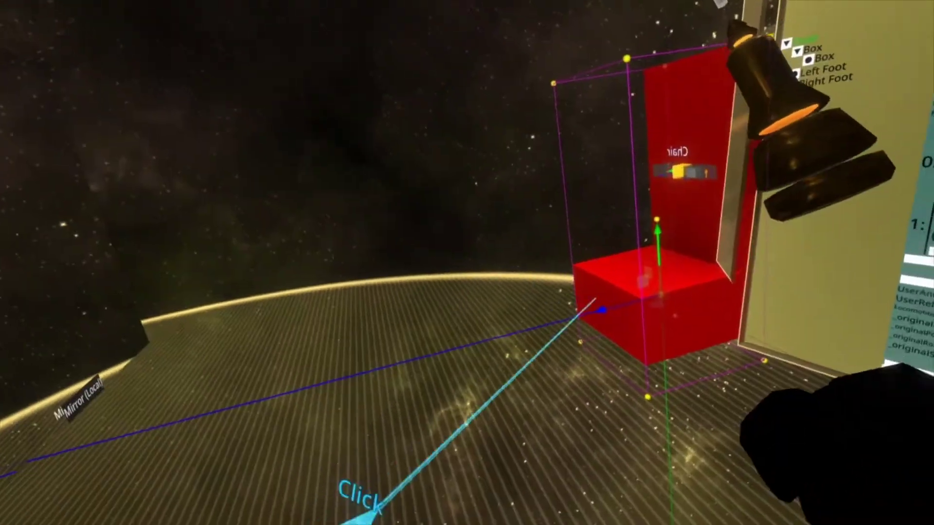
Sit on the chair and check the seated avatar's pose and feet in the mirror.
left_click(579, 309)
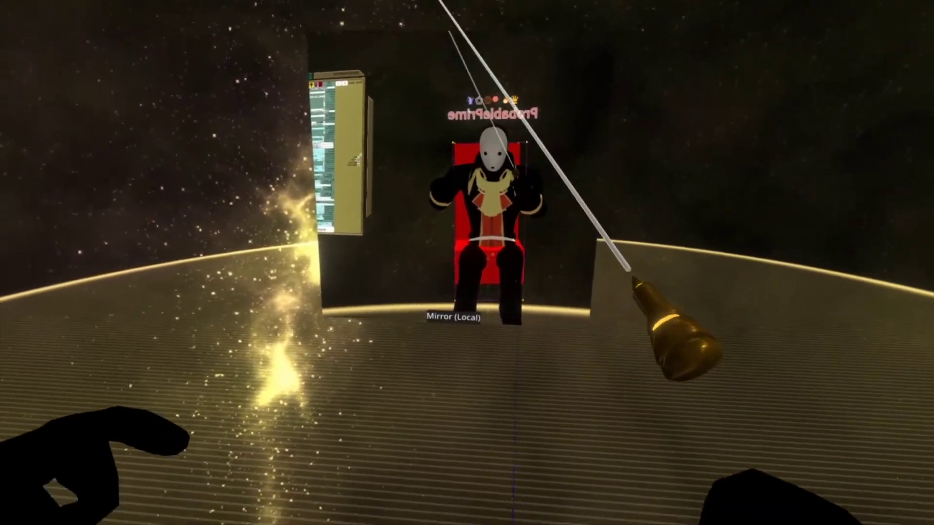
left_click_drag(506, 214, 525, 165)
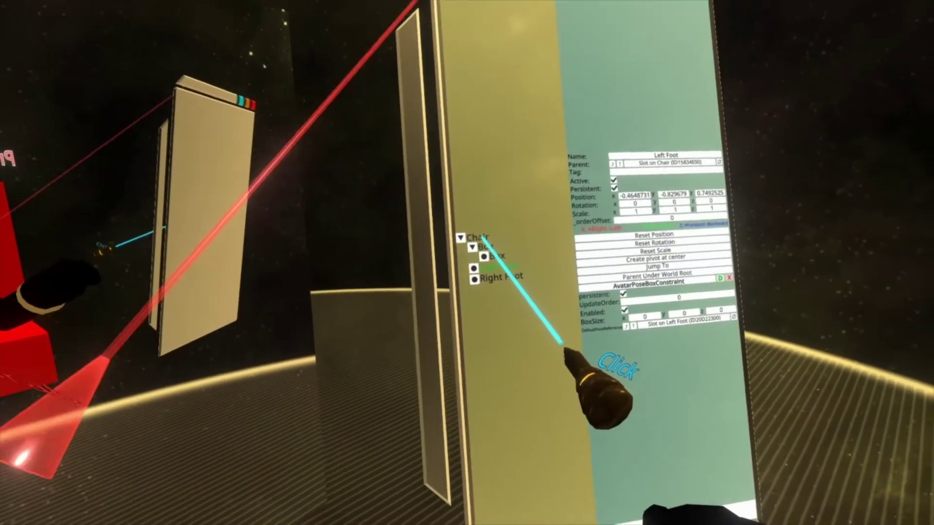
Create a child slot named Hips under Chair and use it as the AvatarAnchor's position and rotation reference.
left_click(479, 237)
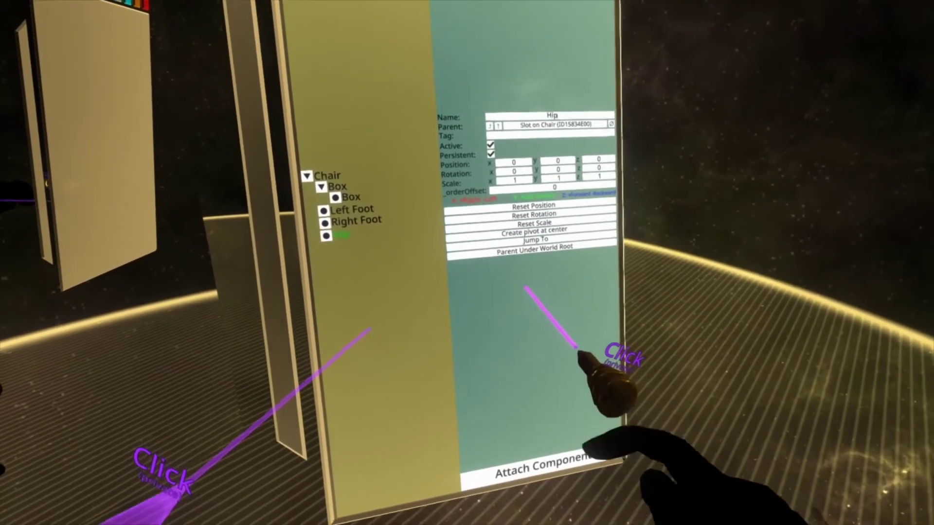
type("s")
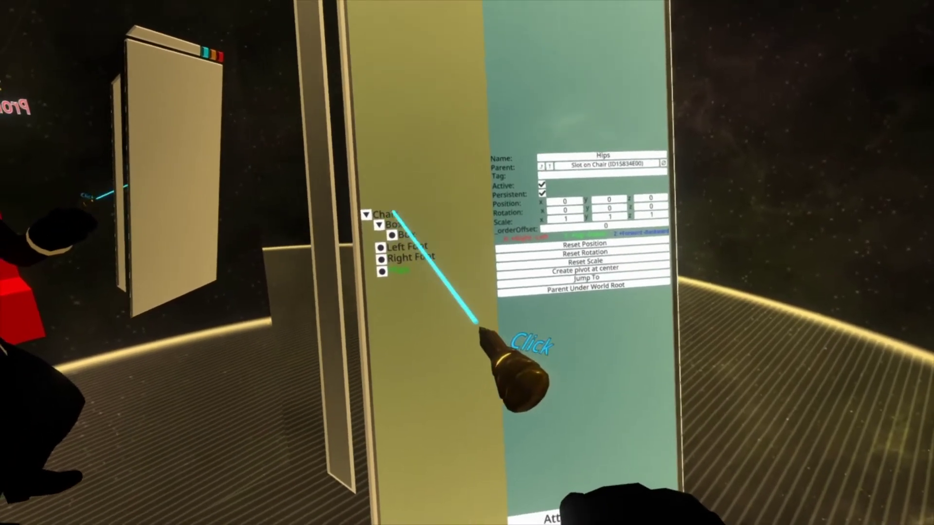
left_click(389, 211)
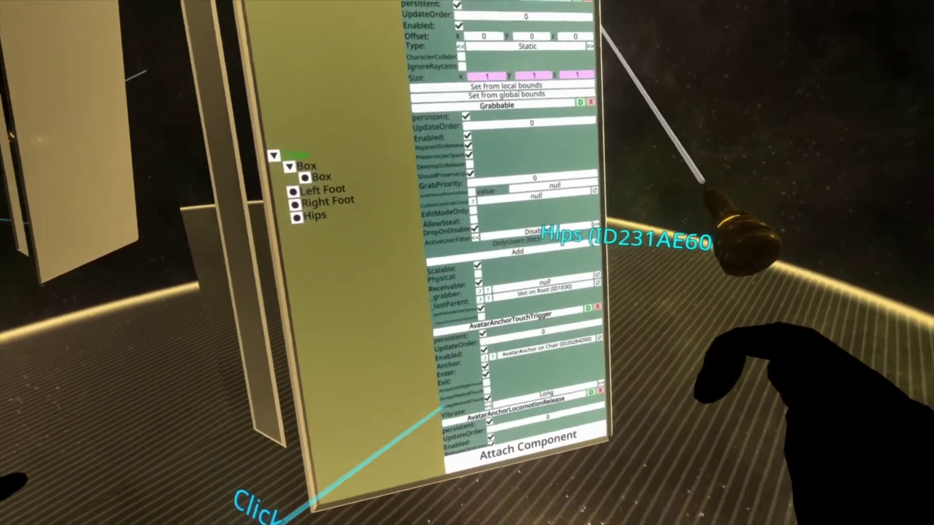
left_click_drag(444, 411, 431, 44)
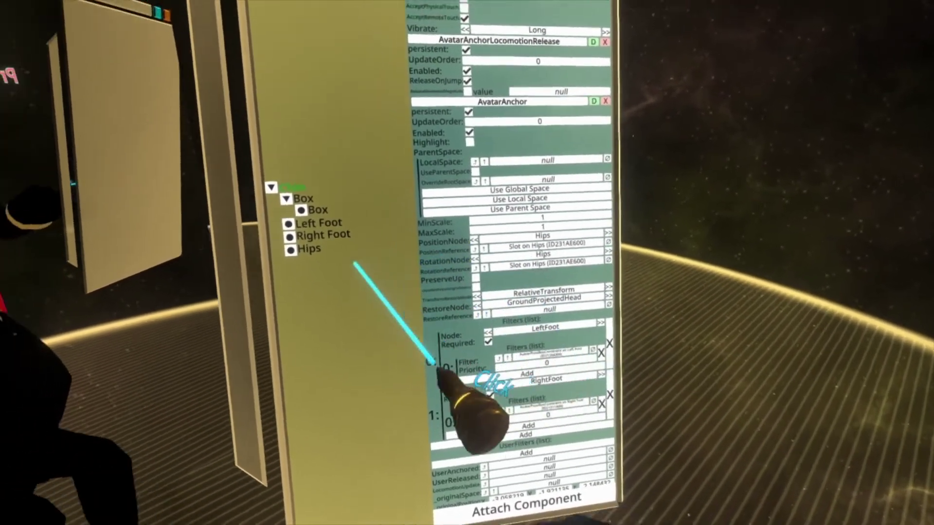
Position the Hips slot on the chair's seat and try out the seated pose.
left_click(257, 236)
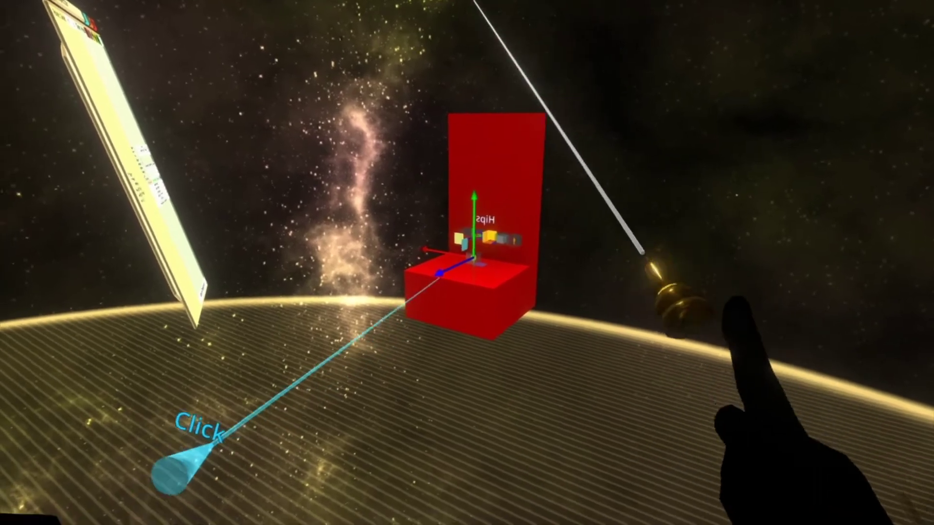
left_click(439, 278)
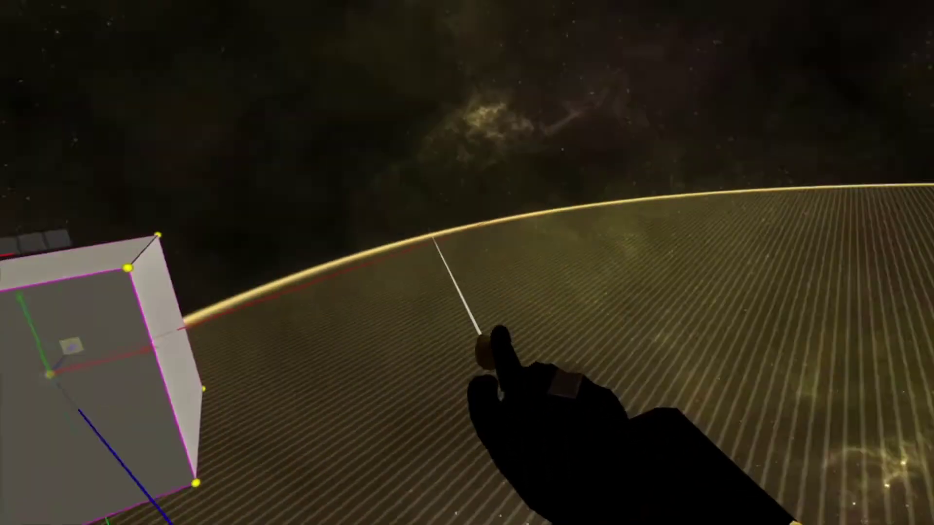
Set up a new box with AvatarAnchor, AvatarAnchorLocomotionRelease and AvatarAnchorTouchTrigger components and link the trigger to the box's AvatarAnchor.
right_click(520, 343)
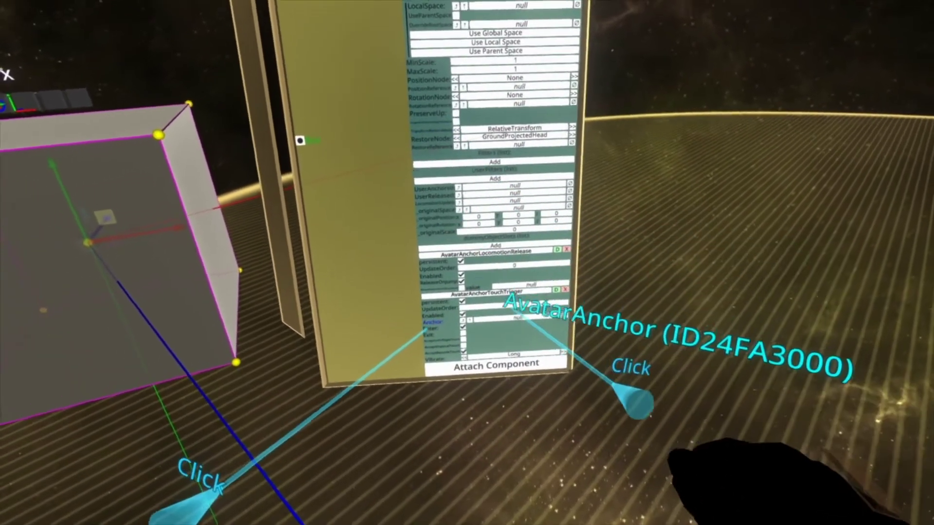
left_click_drag(516, 316, 517, 319)
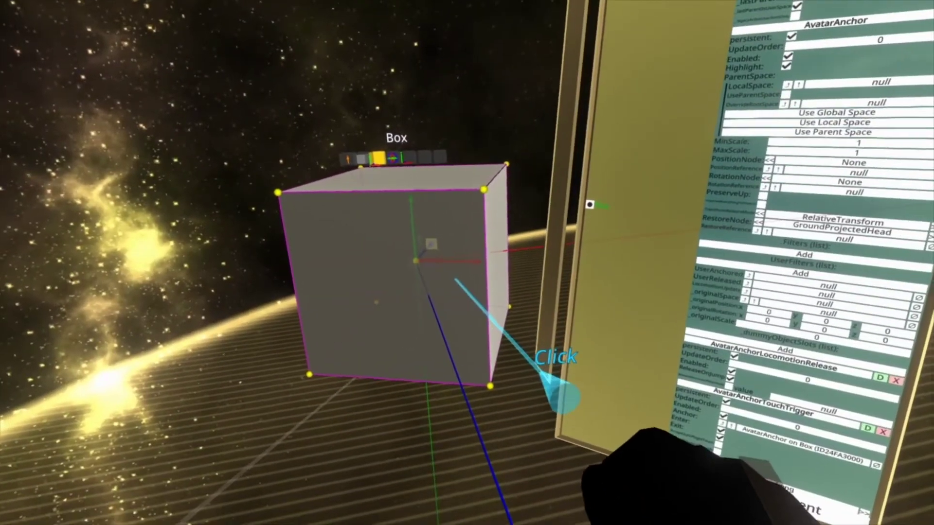
Test the box as a seat and set its anchor's position and rotation nodes to Hips, with the Box slot as both references.
left_click(434, 290)
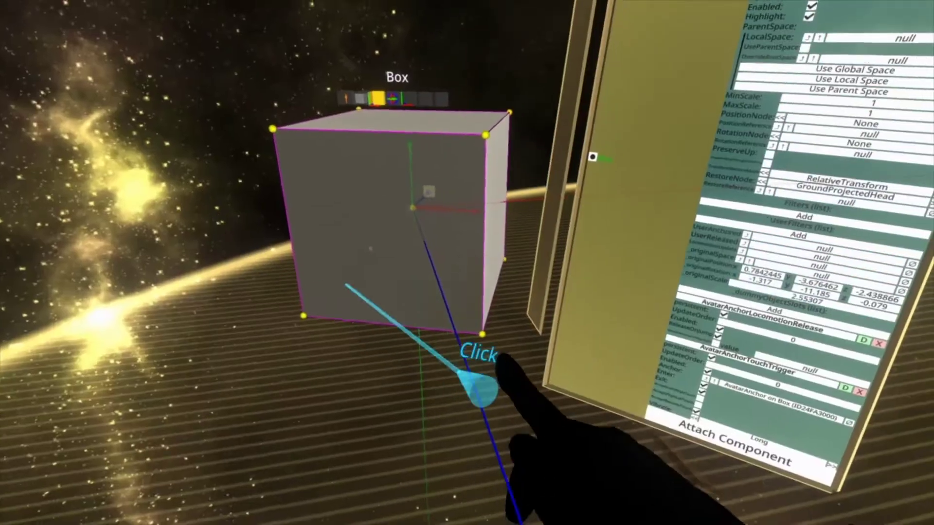
left_click(344, 286)
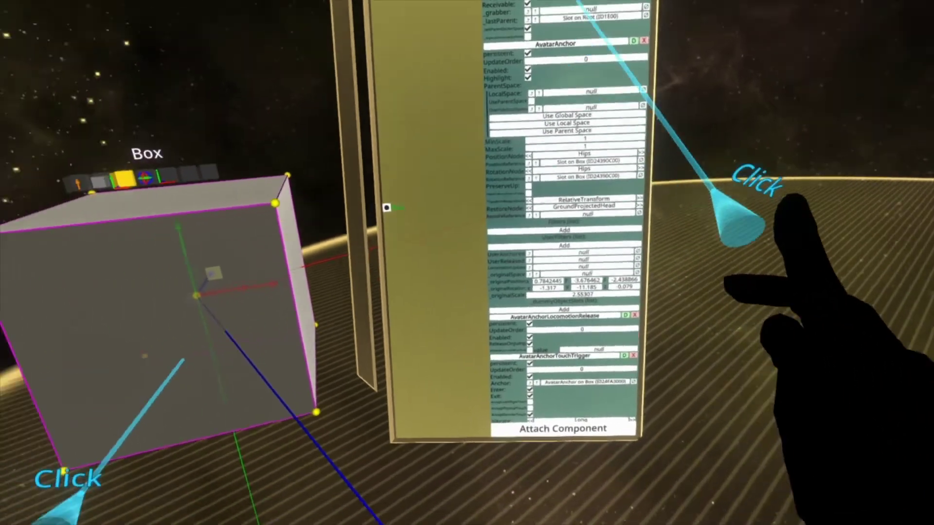
left_click(183, 358)
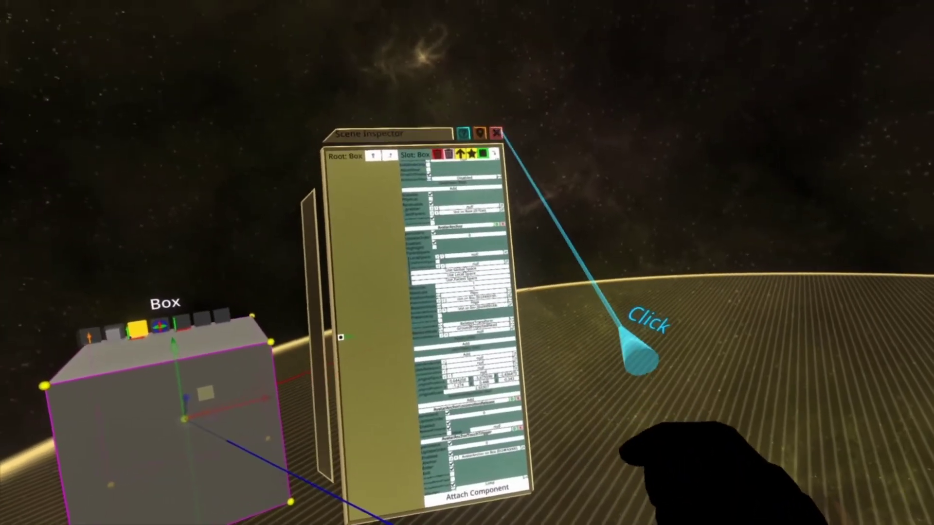
left_click(496, 132)
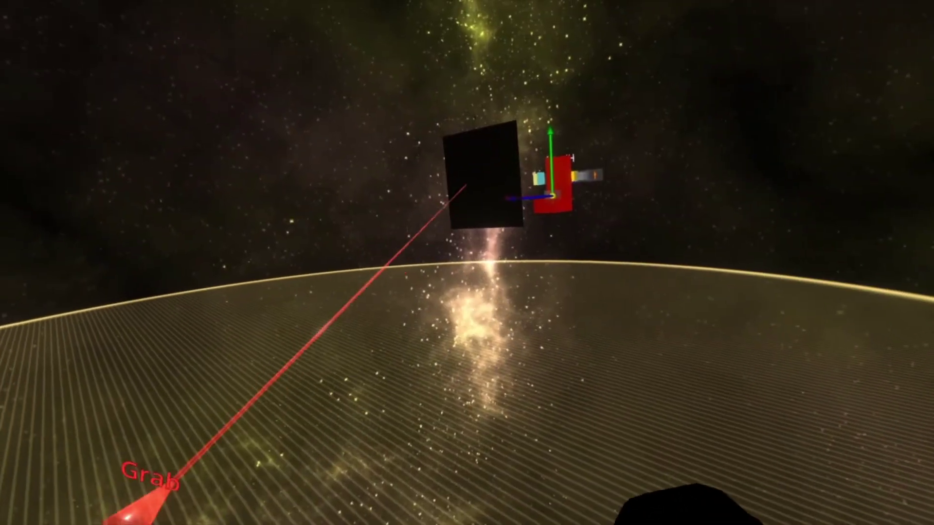